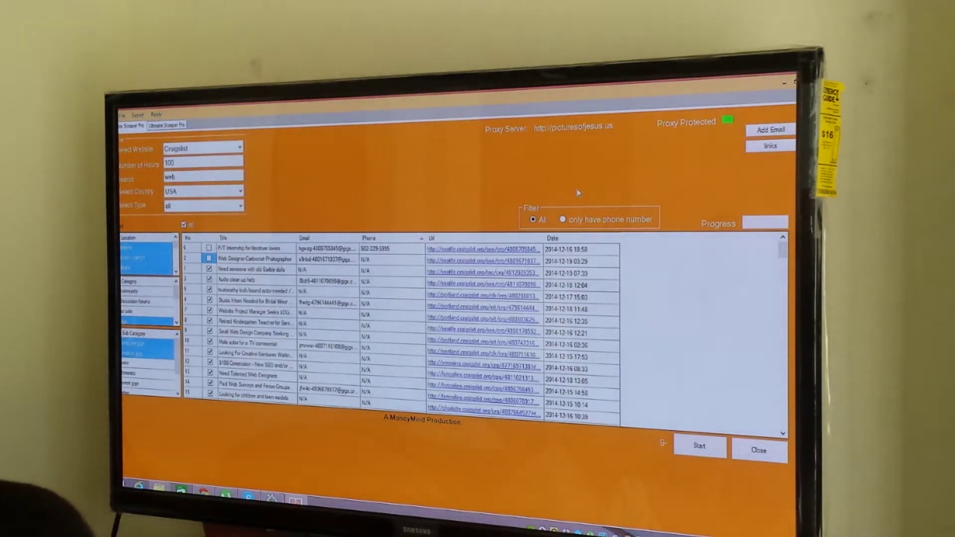
# Step: Check the sender accounts manager, then preview the reply form's sender list and close it
pyautogui.click(757, 130)
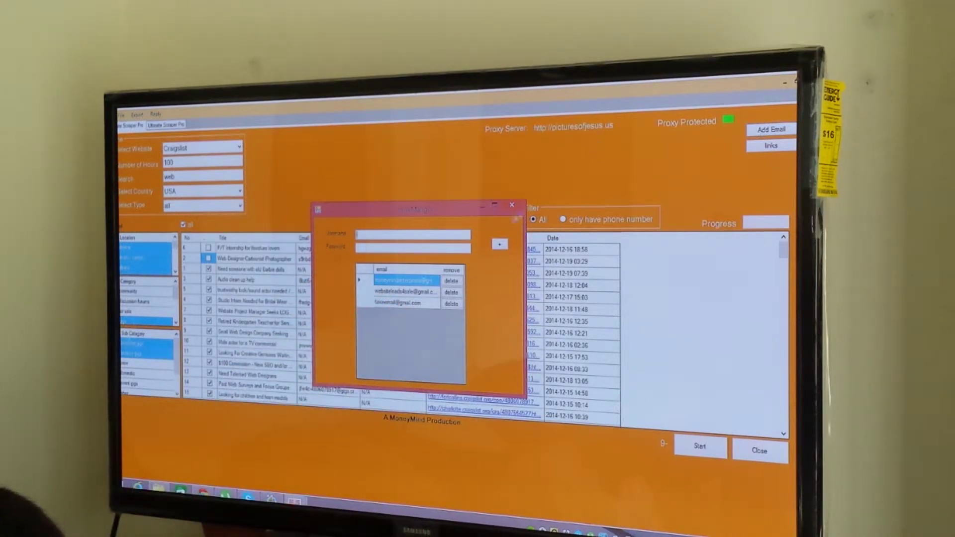
pyautogui.click(513, 208)
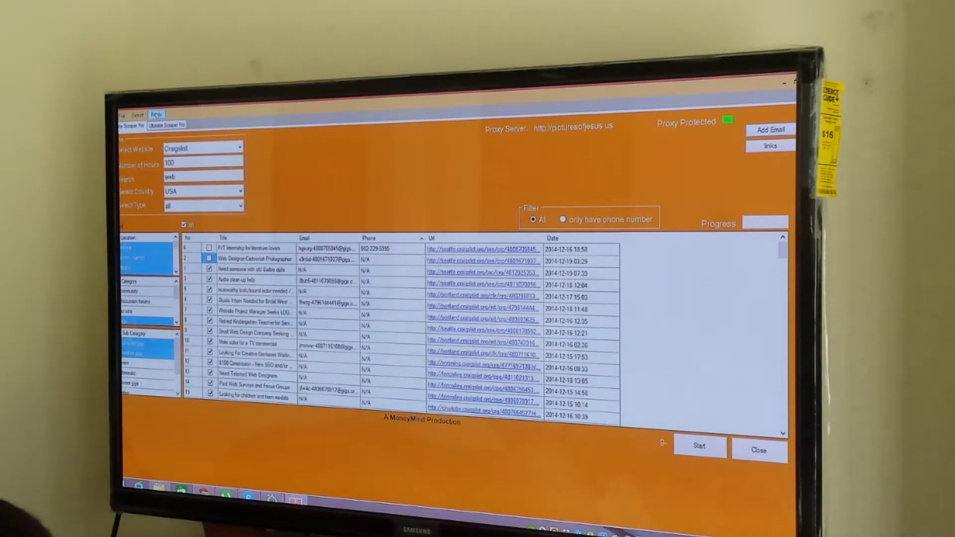
pyautogui.click(157, 114)
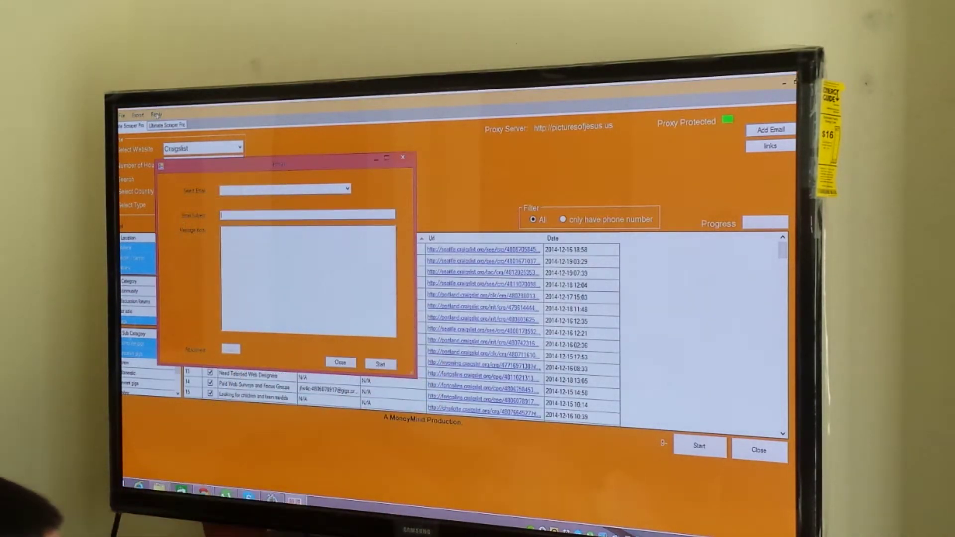
pyautogui.click(348, 189)
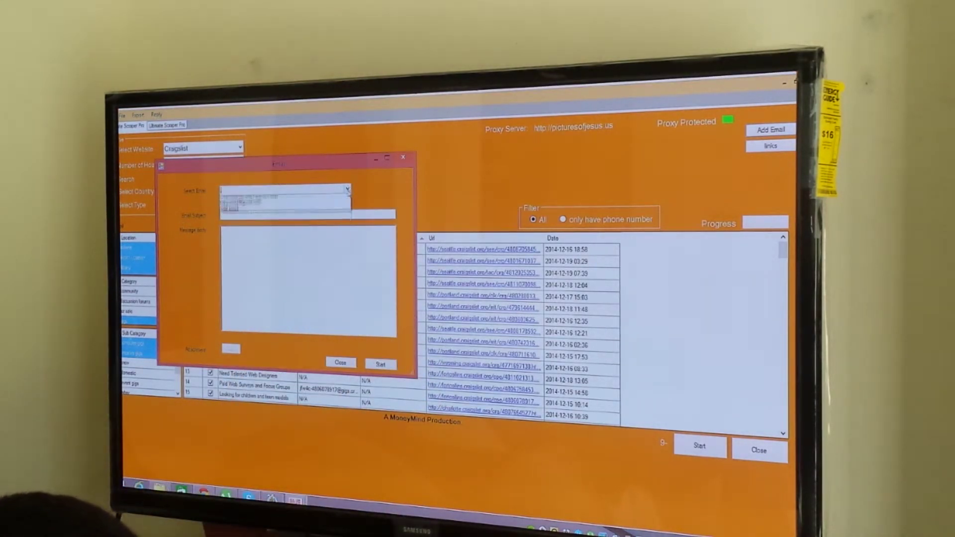
pyautogui.click(348, 188)
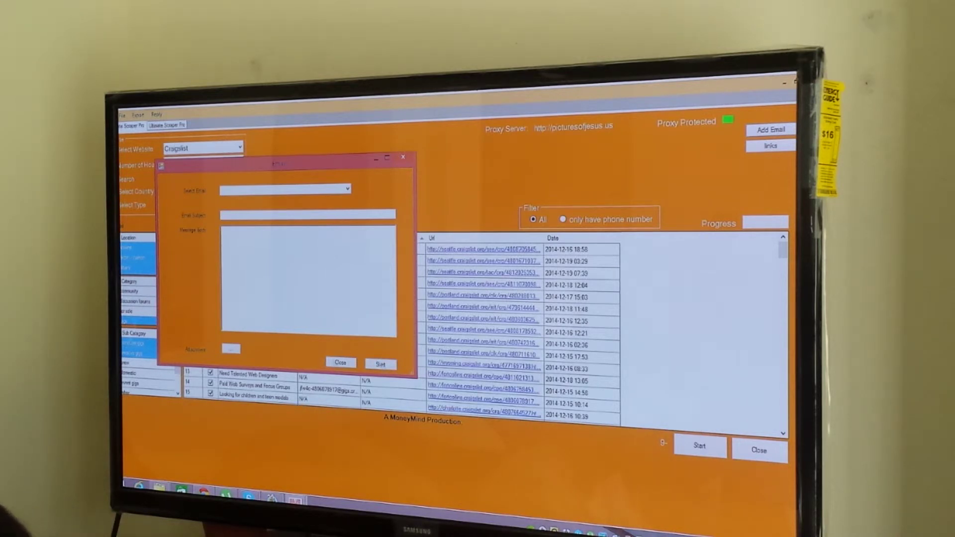
pyautogui.click(339, 363)
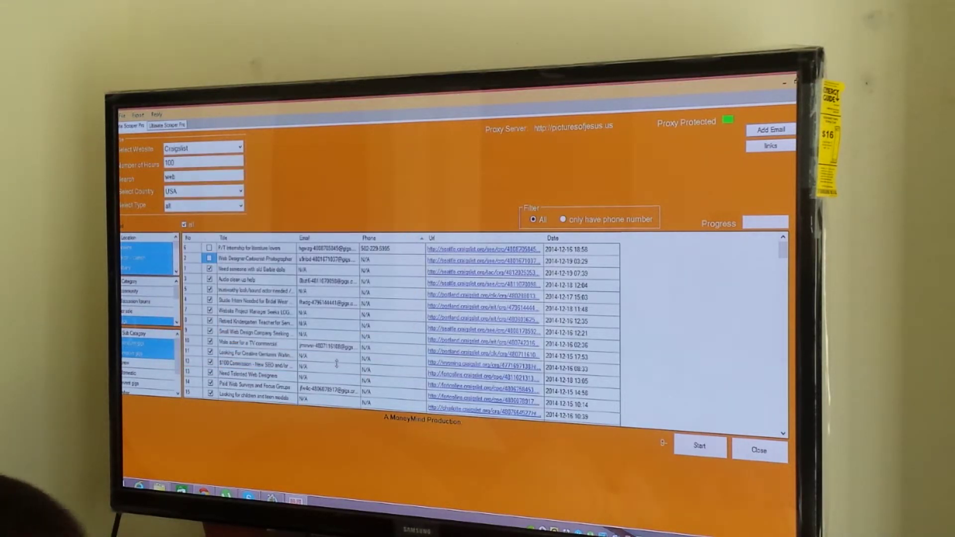